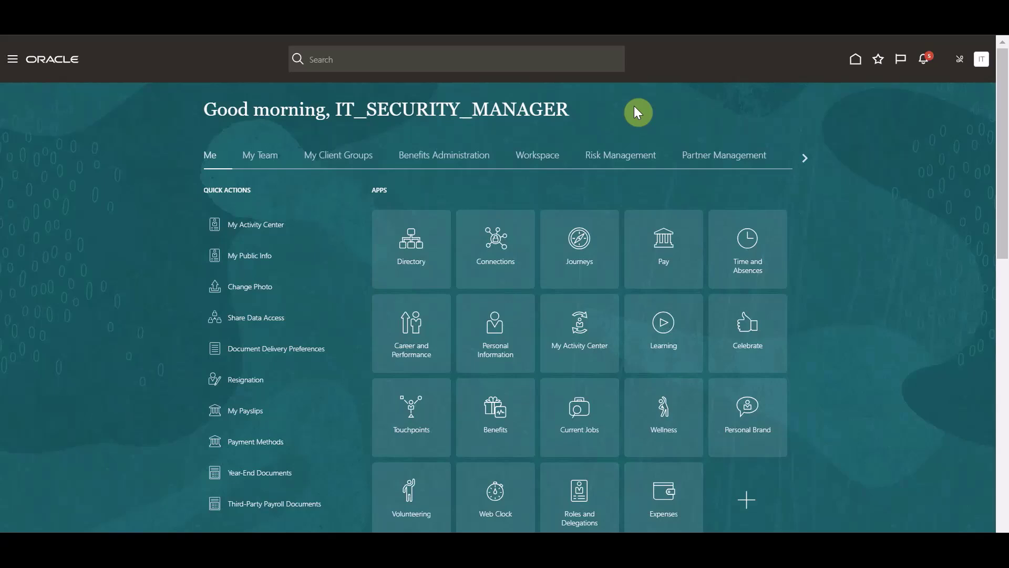
# - Open the Security Console from the Navigator's Tools group
pyautogui.click(11, 59)
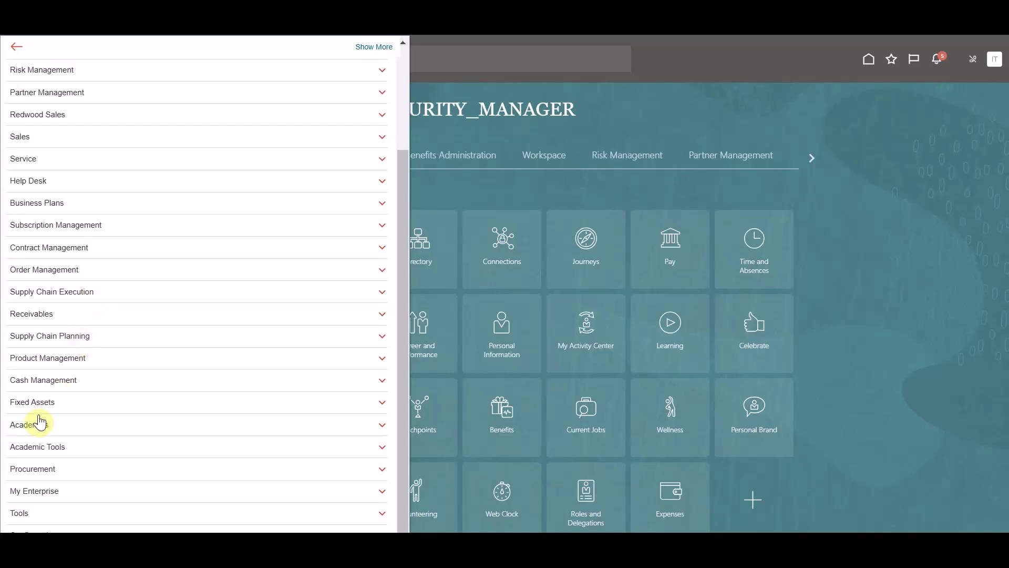
pyautogui.click(58, 514)
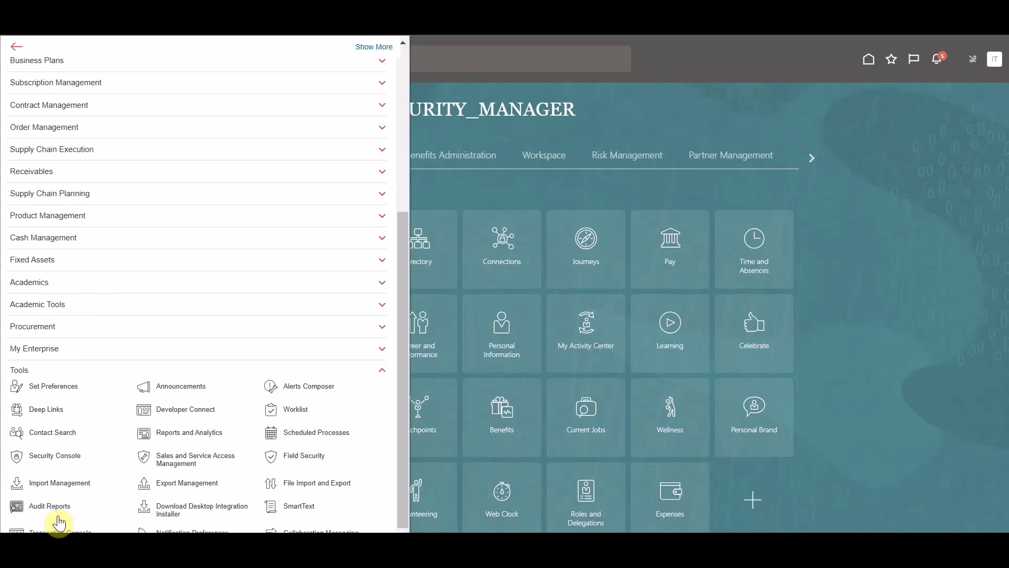
pyautogui.click(27, 457)
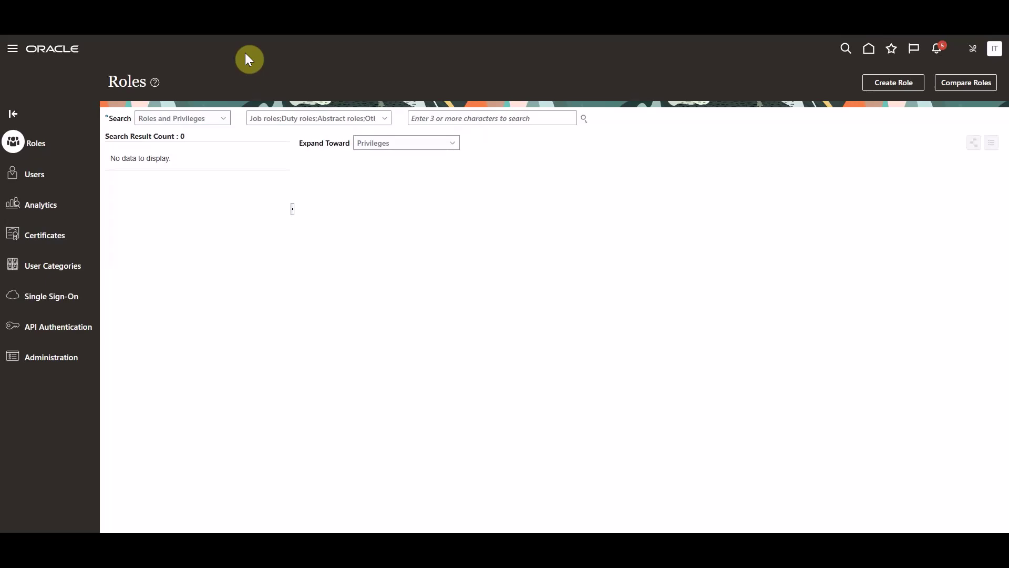
# - In Manage Database Resources, search for display name 'Application Attachment Category'
pyautogui.click(43, 362)
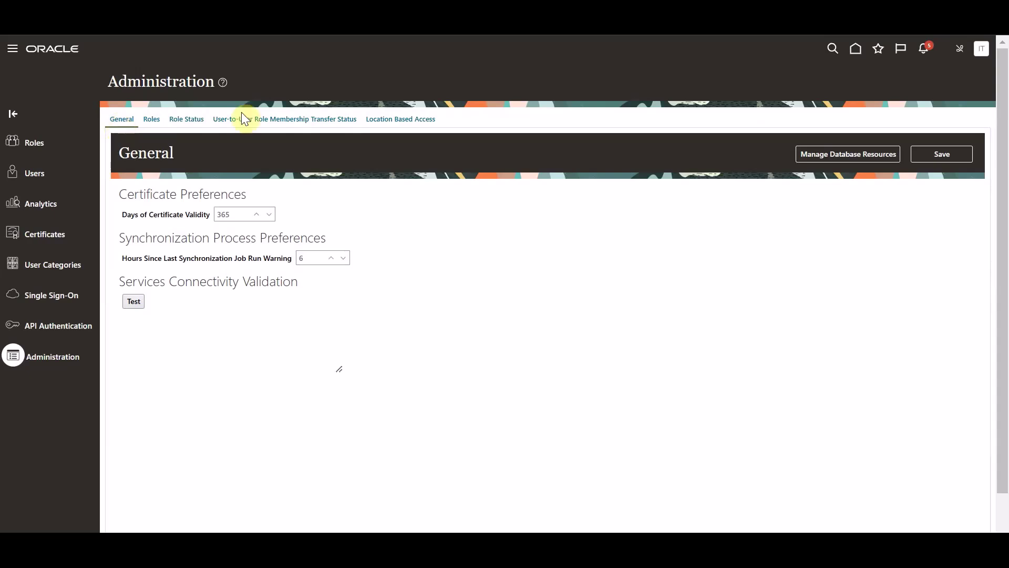
pyautogui.click(857, 156)
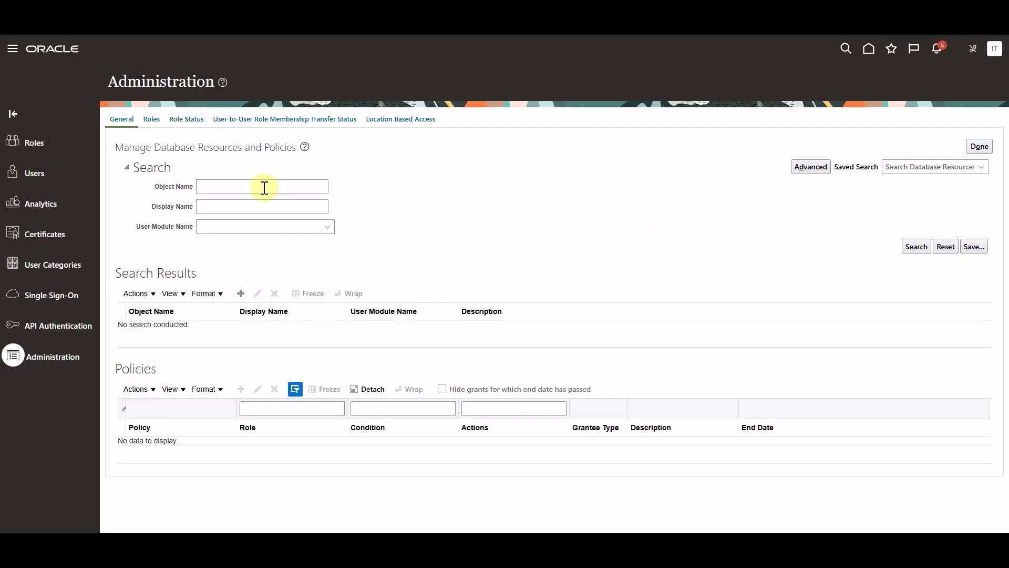
pyautogui.click(244, 210)
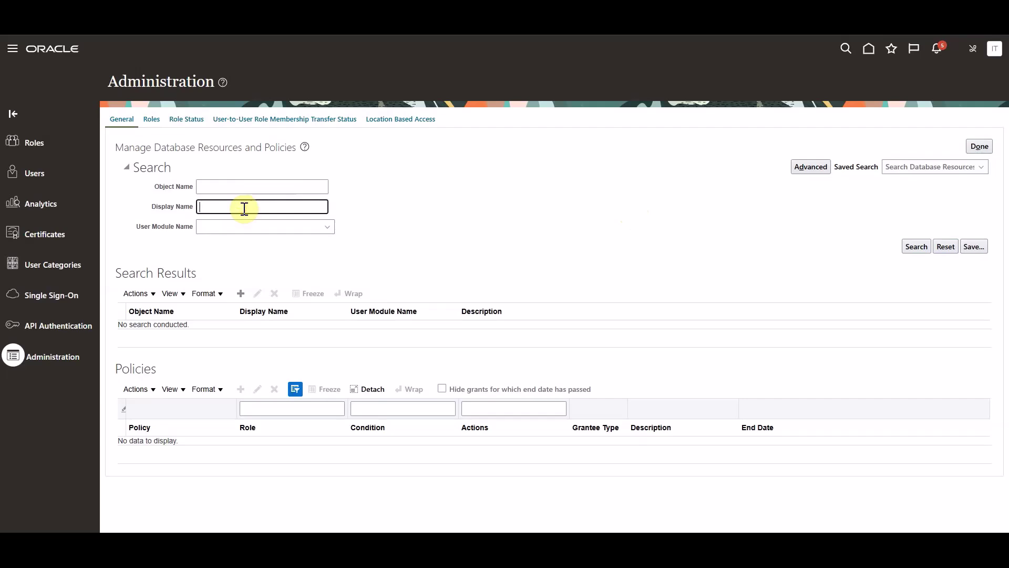
pyautogui.write('Application Attachment Category')
pyautogui.press('Return')
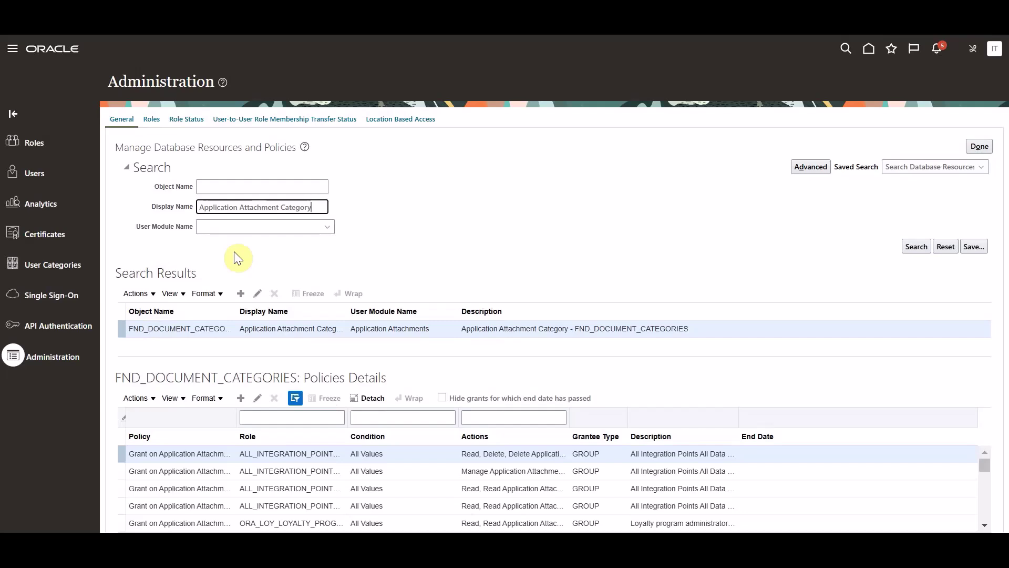
# - Edit FND_DOCUMENT_CATEGORIES and start a new condition on its Condition subtab
pyautogui.click(212, 329)
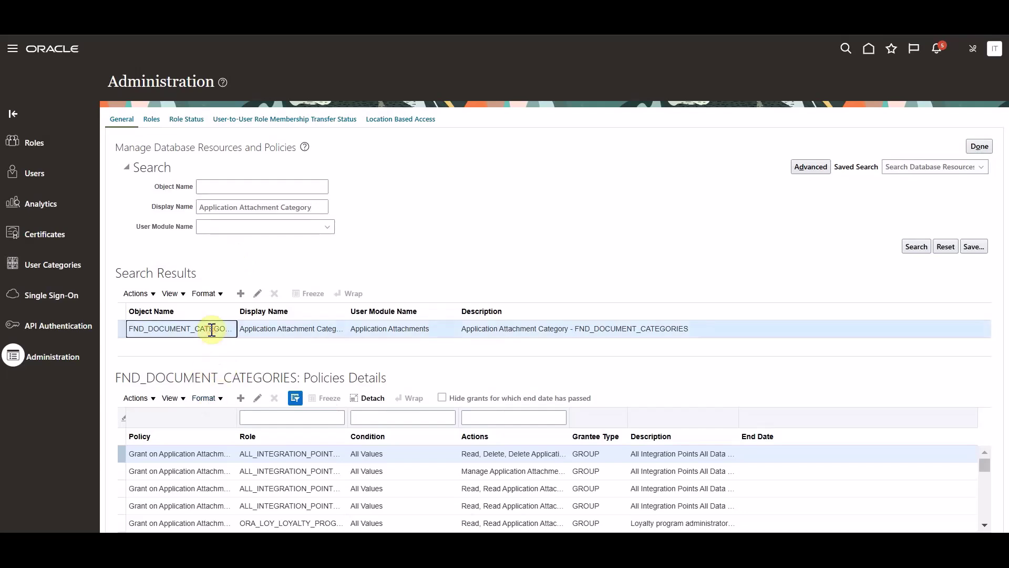
pyautogui.click(257, 293)
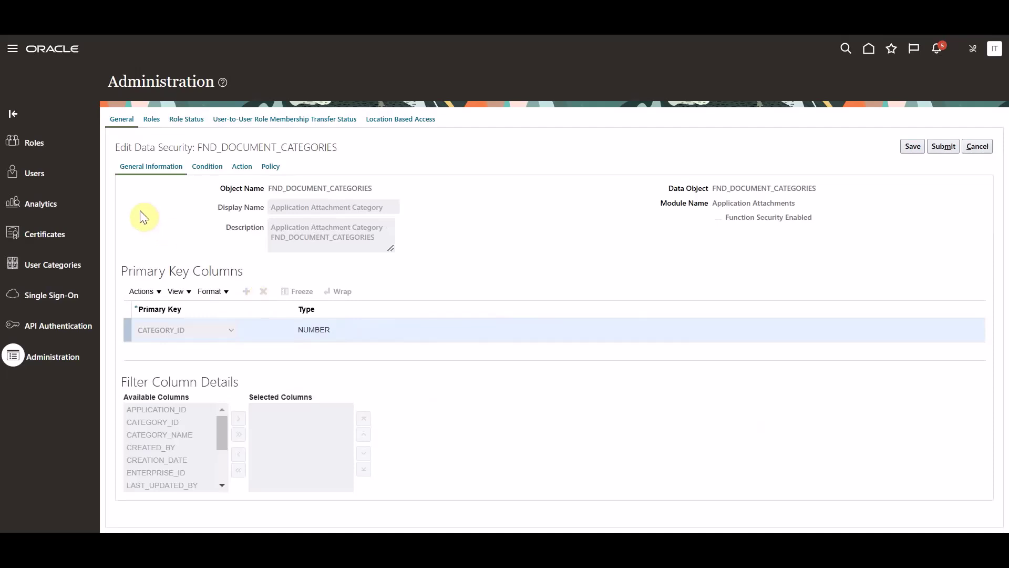
pyautogui.click(209, 168)
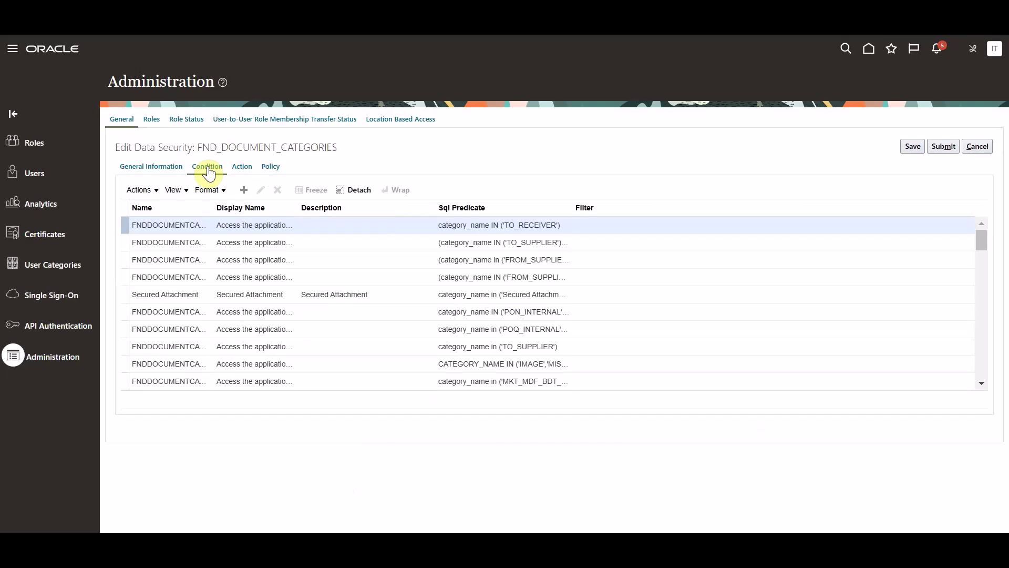
pyautogui.click(243, 192)
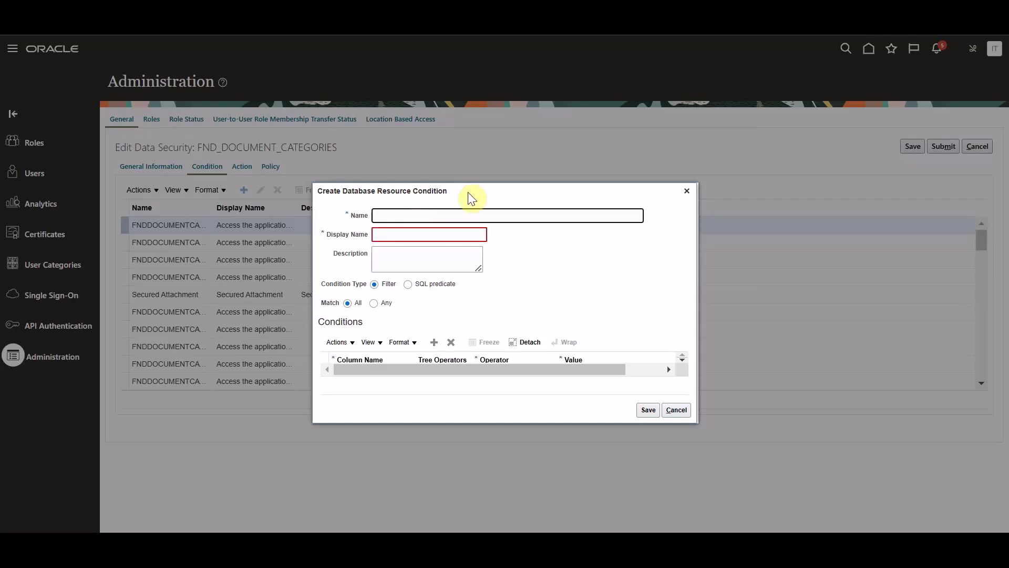
# - Enter the condition's name, display name, and description 'AP Document categories granted for external access'
pyautogui.write('APExternalDocumentCategories')
pyautogui.click(440, 233)
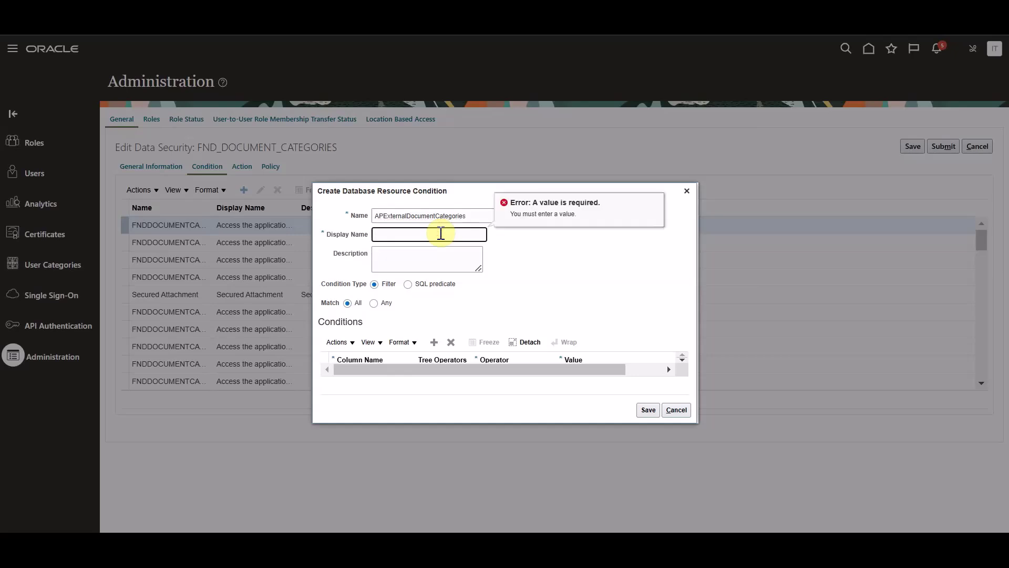
pyautogui.write('APExternalDocumentD')
pyautogui.write('ategories')
pyautogui.click(427, 253)
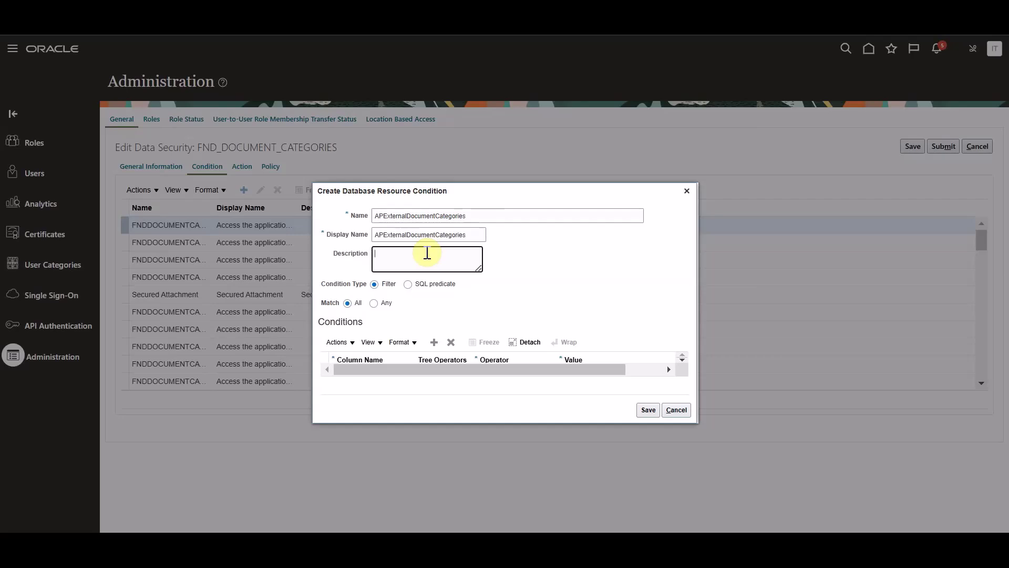
pyautogui.write('AP Document categories granted for external')
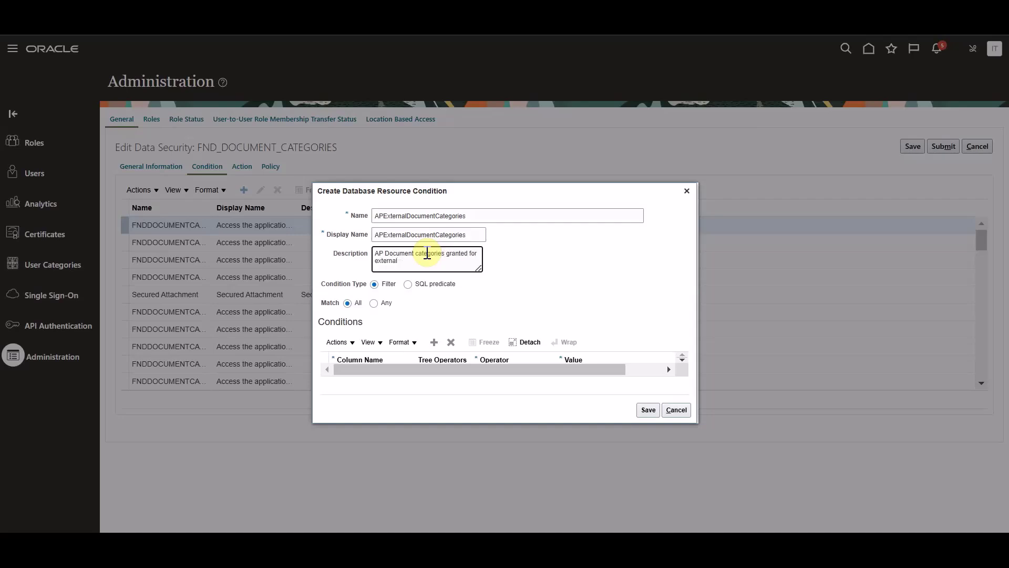
pyautogui.write(' access')
# - Make it an SQL predicate condition: category_name IN ('FROM_SUPPLIER')
pyautogui.click(408, 285)
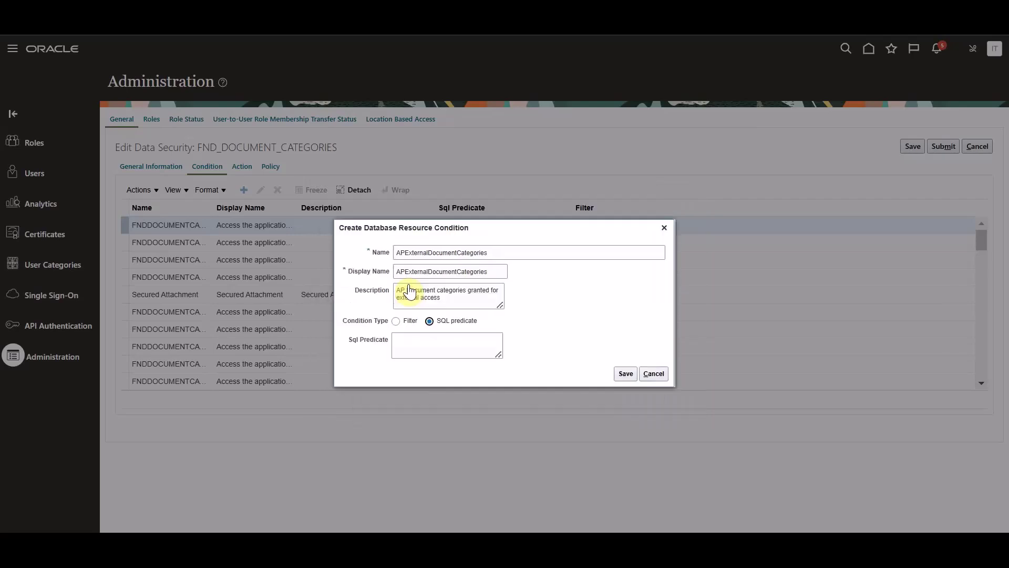
pyautogui.click(432, 338)
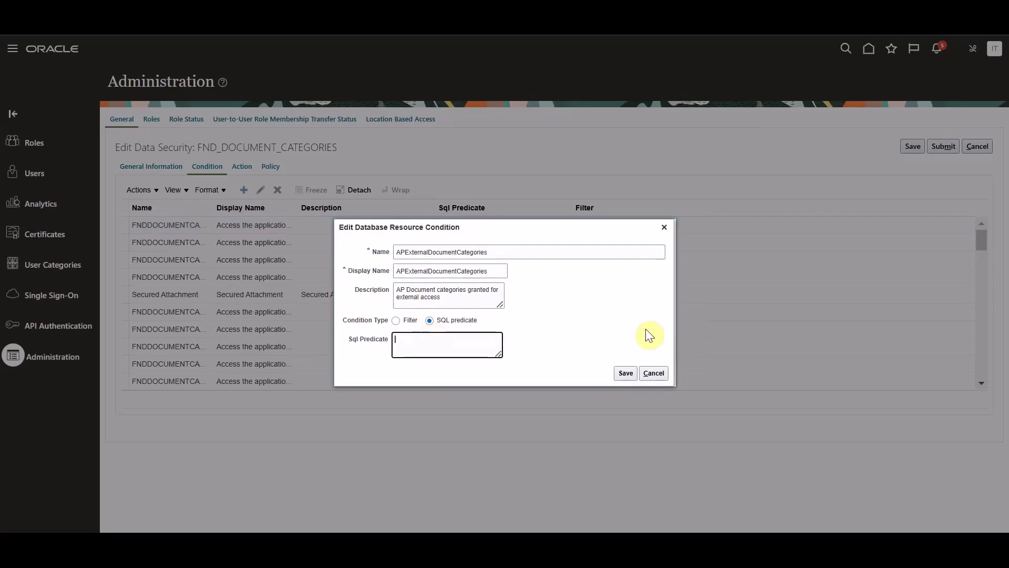
pyautogui.write("category_name IN ('FROM_SUPPL")
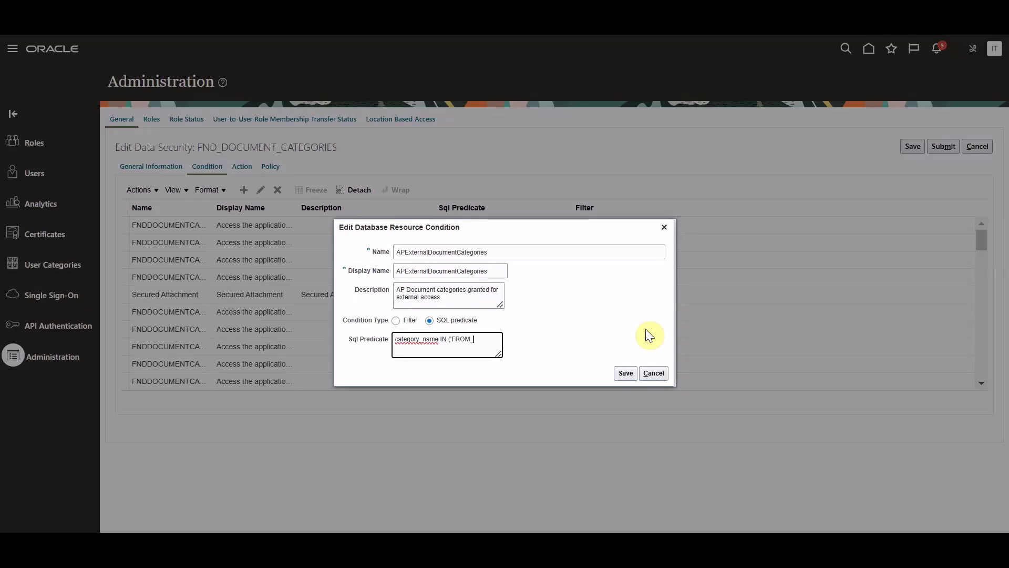
pyautogui.write("IER'")
# - Save the APExternalDocumentCategories condition and start a new policy on the Policy subtab
pyautogui.click(622, 373)
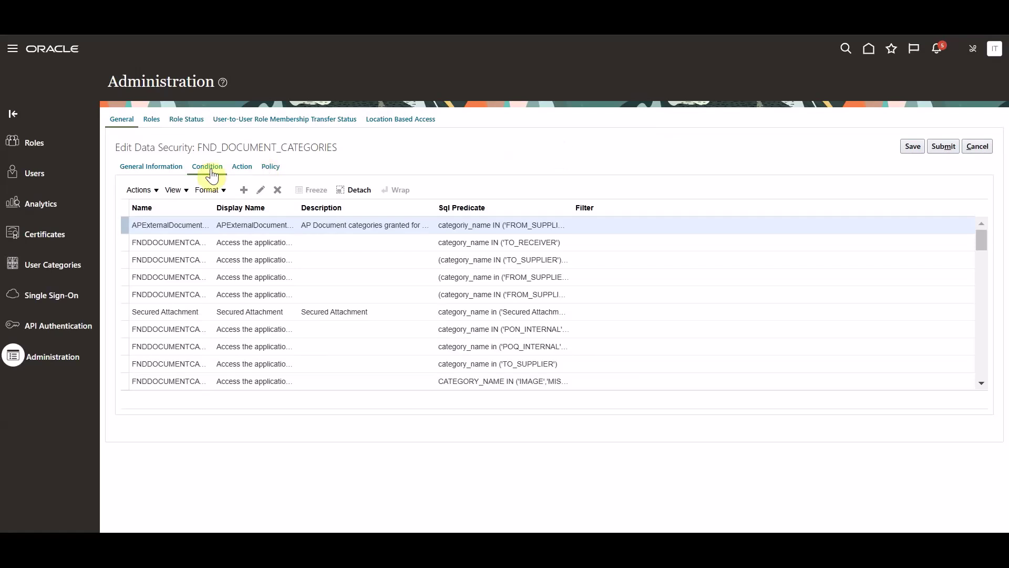
pyautogui.click(271, 167)
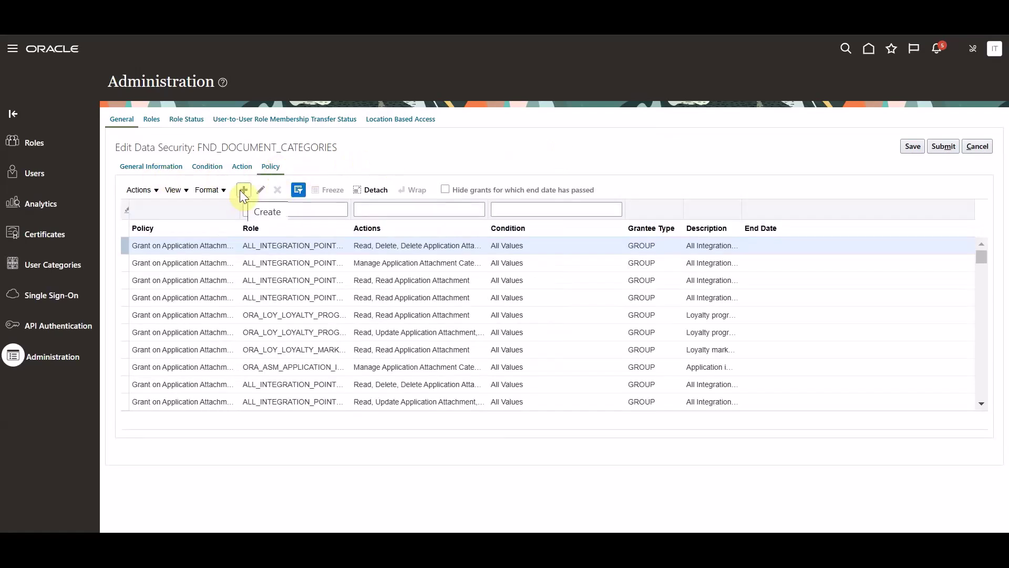
pyautogui.click(241, 191)
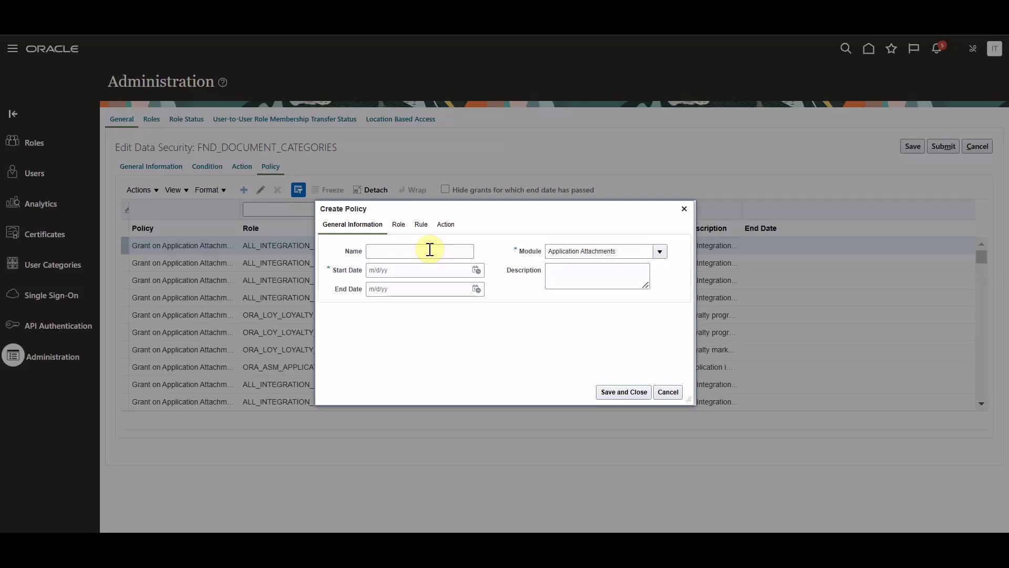
# - Name the policy 'Grant on Application Attachments' with start date 11/4/24
pyautogui.click(393, 257)
pyautogui.write('Grant on Application Attachments')
pyautogui.click(476, 270)
pyautogui.click(509, 337)
pyautogui.click(396, 227)
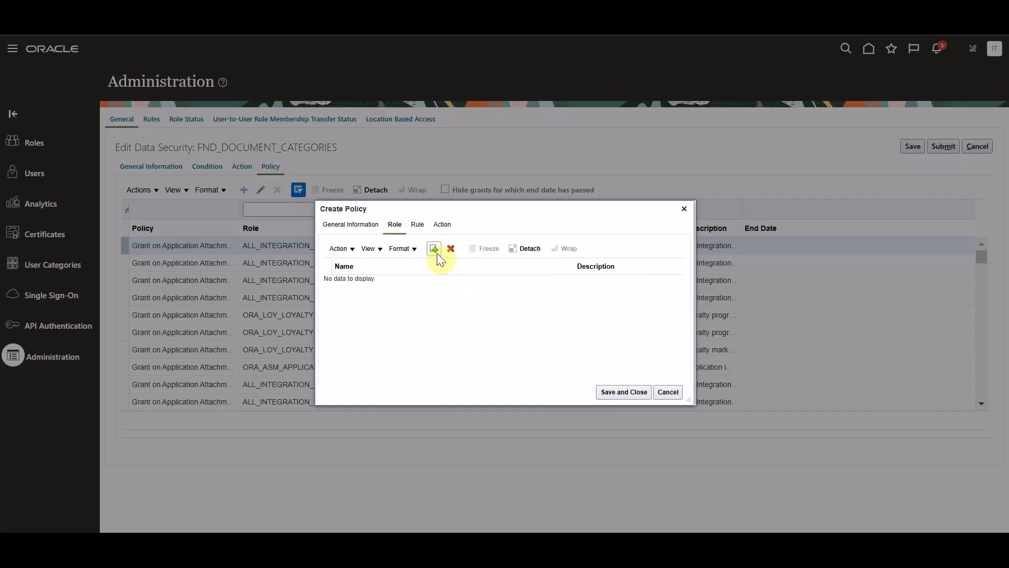
# - Search fscm roles for POS_SUPPLIER_ACCOUNTS_RECEIVABLE_SPECIALIST_JOB_CUSTOM
pyautogui.click(434, 249)
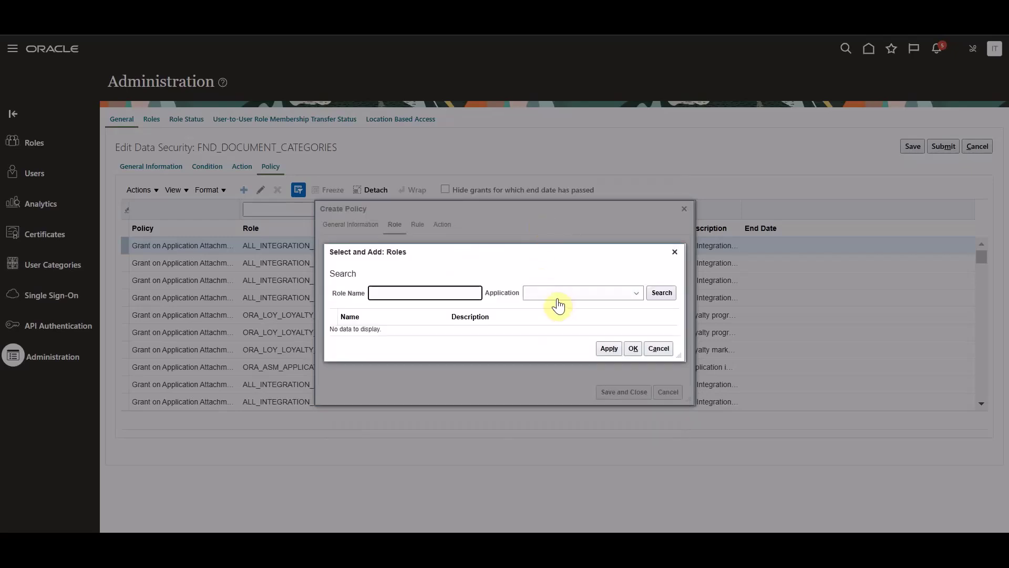
pyautogui.click(554, 294)
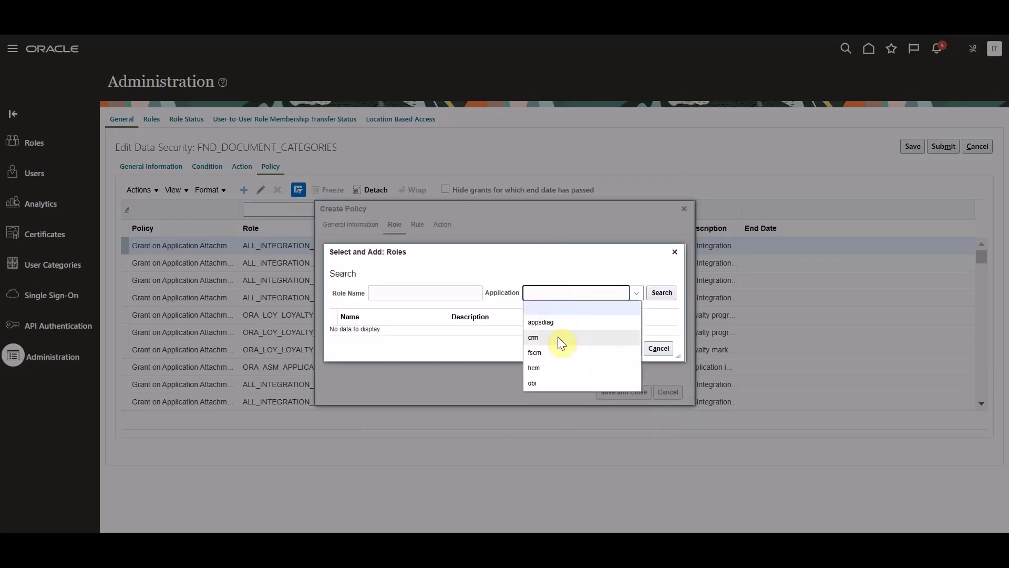
pyautogui.click(544, 352)
pyautogui.click(443, 292)
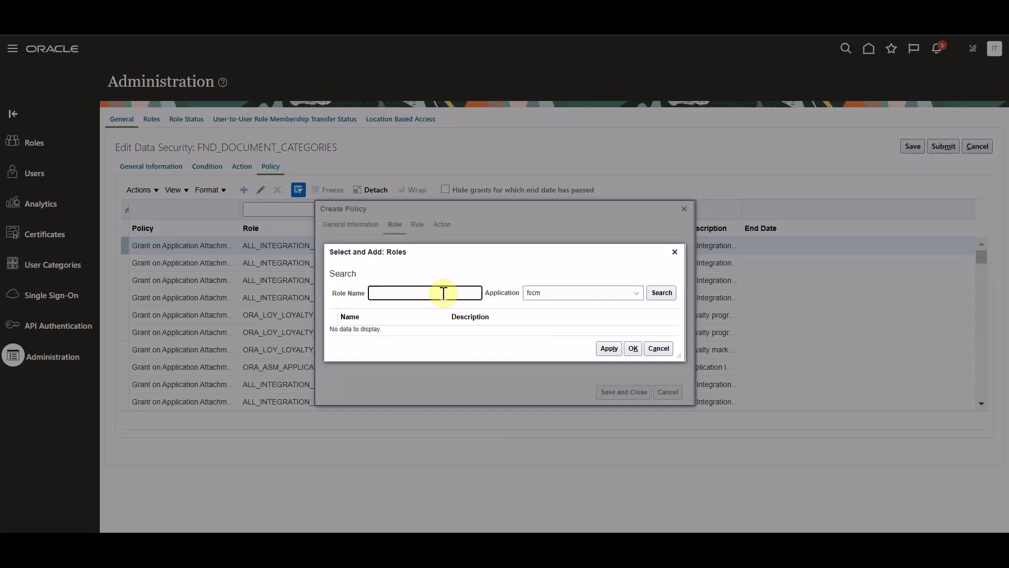
pyautogui.click(399, 294)
pyautogui.write('POS_')
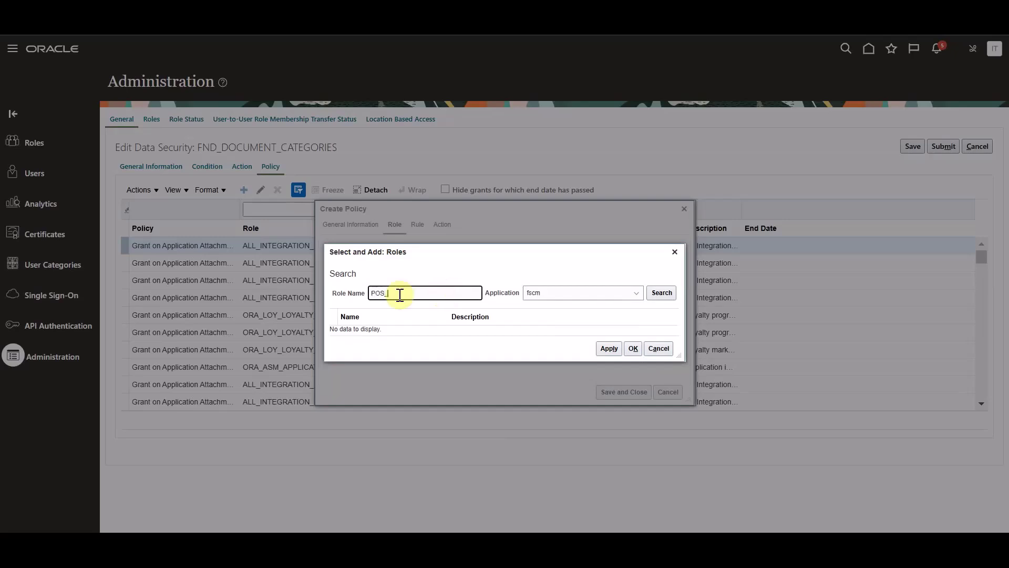
pyautogui.write('SUPPLIER_ACCOUNTS_R')
pyautogui.write('ECEIVABLE_')
pyautogui.write('SPECIALIST_')
pyautogui.write('JOB_CUSTOM')
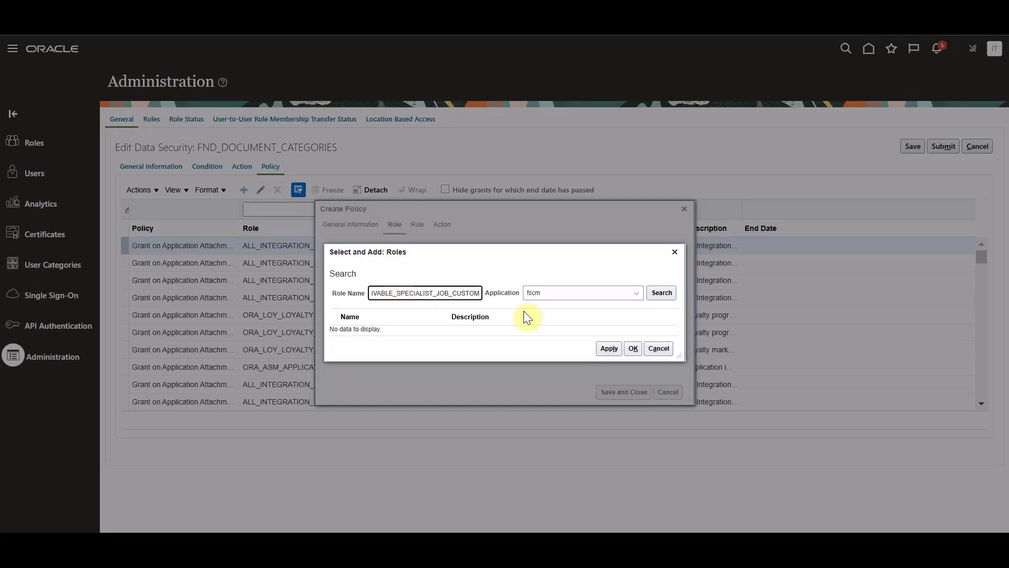
pyautogui.click(663, 292)
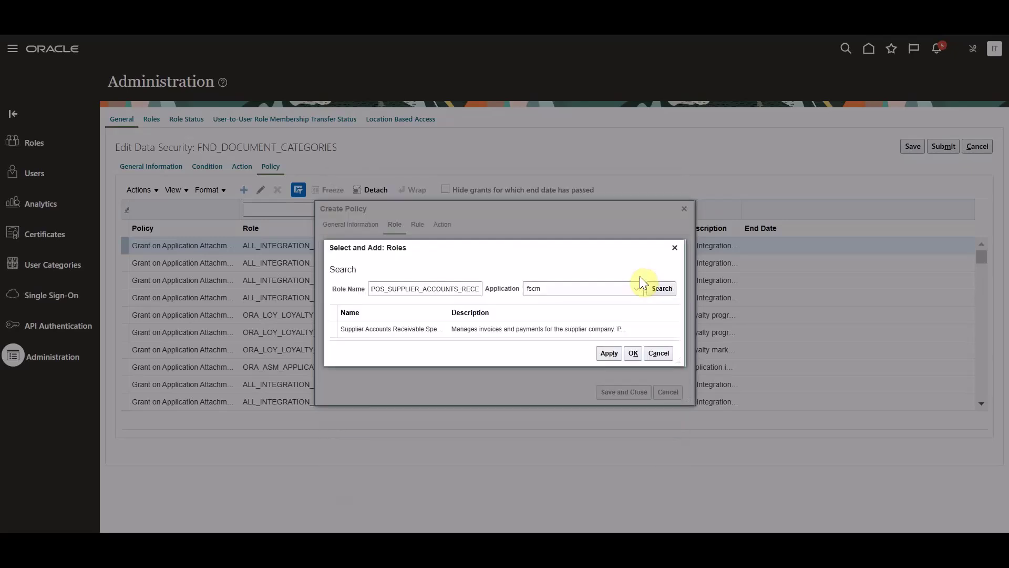
# - Add the Supplier Accounts Receivable Specialist role to the policy
pyautogui.click(401, 330)
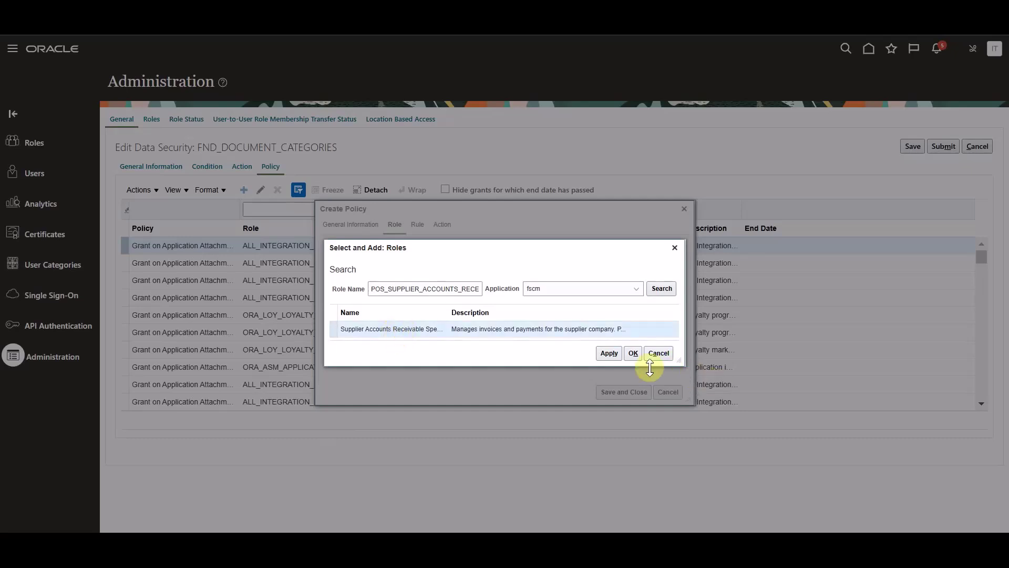
pyautogui.click(613, 355)
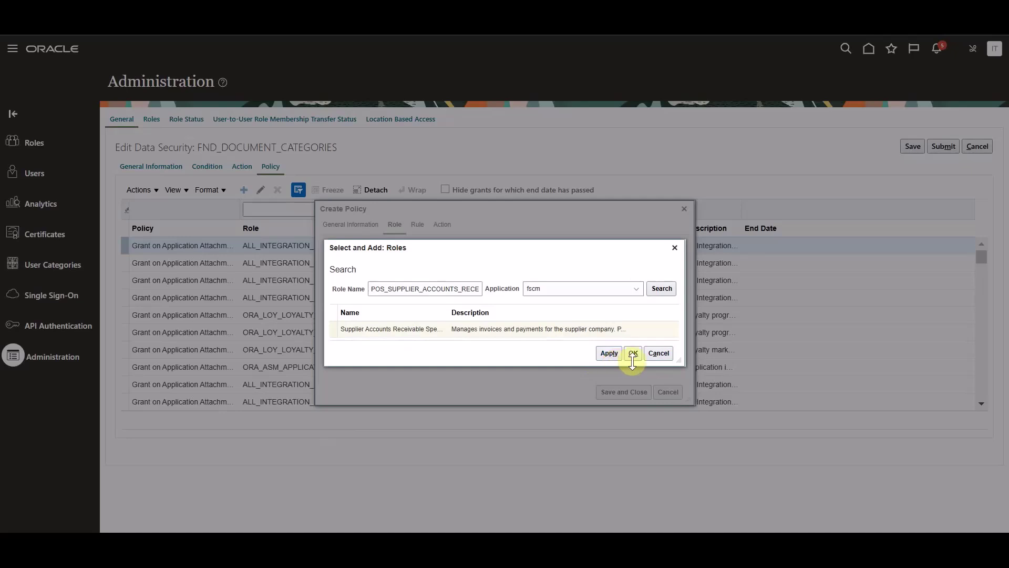
pyautogui.click(635, 357)
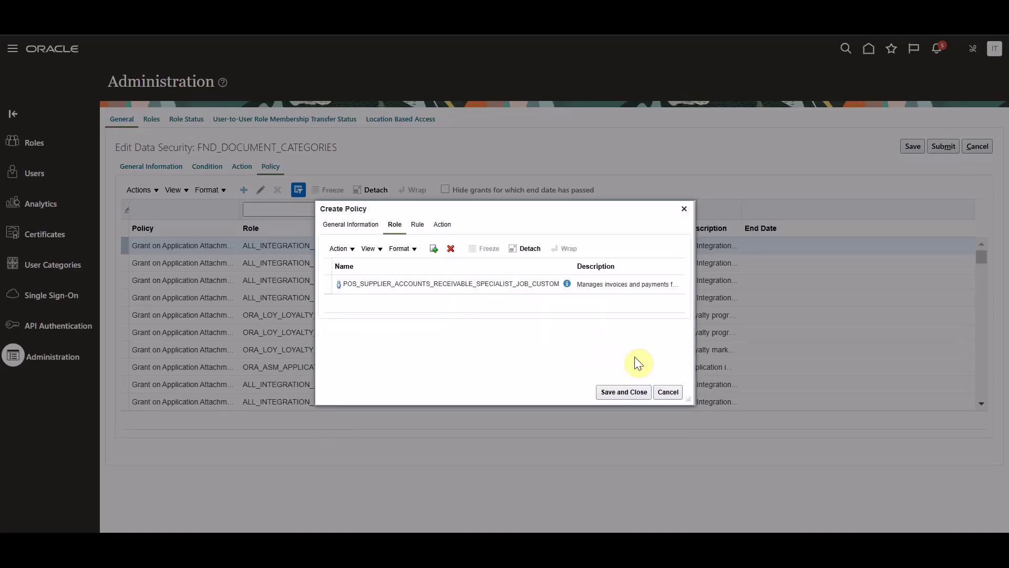
pyautogui.click(418, 225)
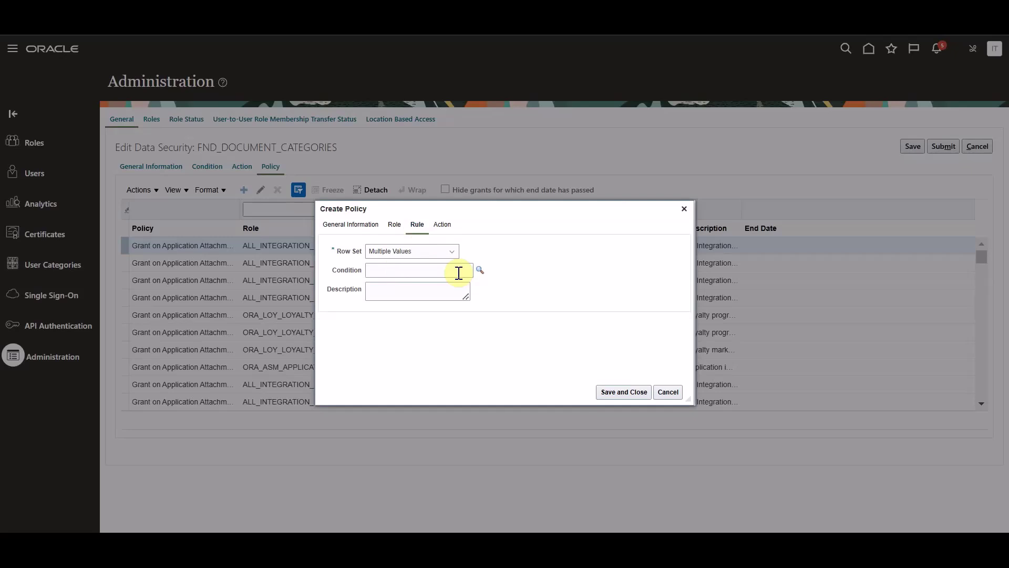
# - Set the policy's rule condition to APExternalDocumentCategories
pyautogui.click(480, 269)
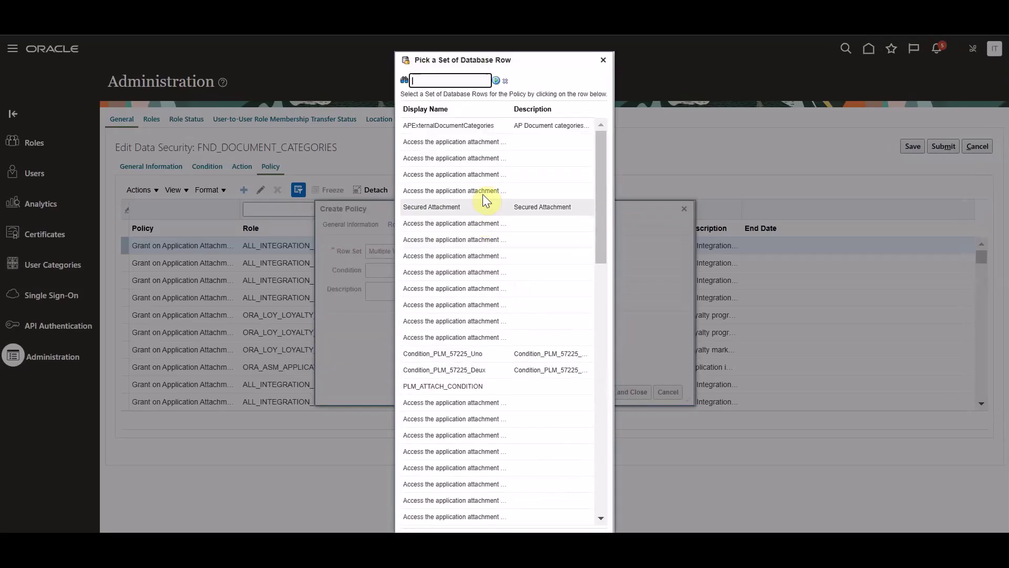
pyautogui.scroll(-10, 466, 336)
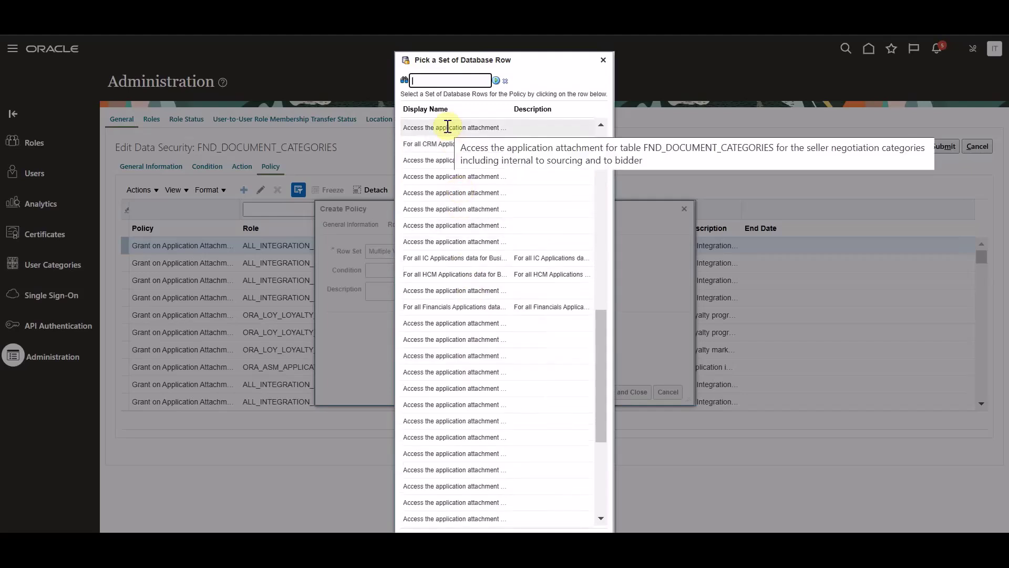
pyautogui.scroll(10, 457, 252)
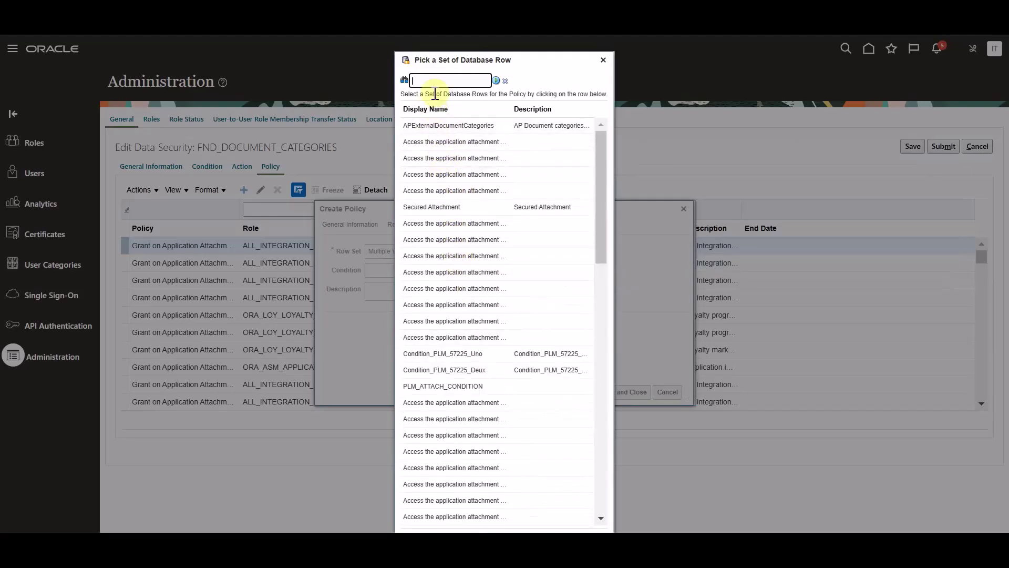
pyautogui.click(450, 127)
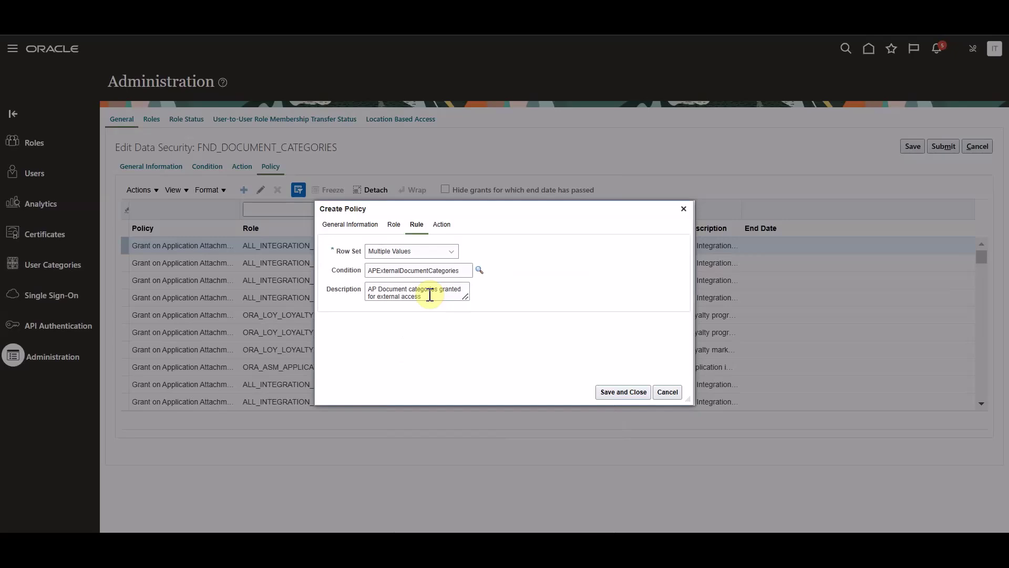
# - Grant all seven available actions to the policy and save it
pyautogui.click(440, 230)
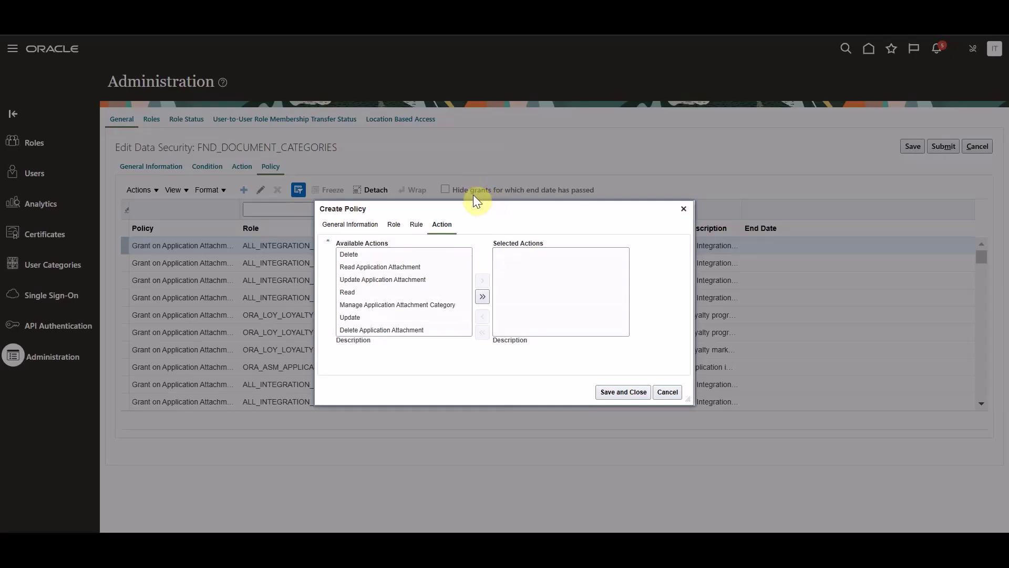
pyautogui.click(483, 297)
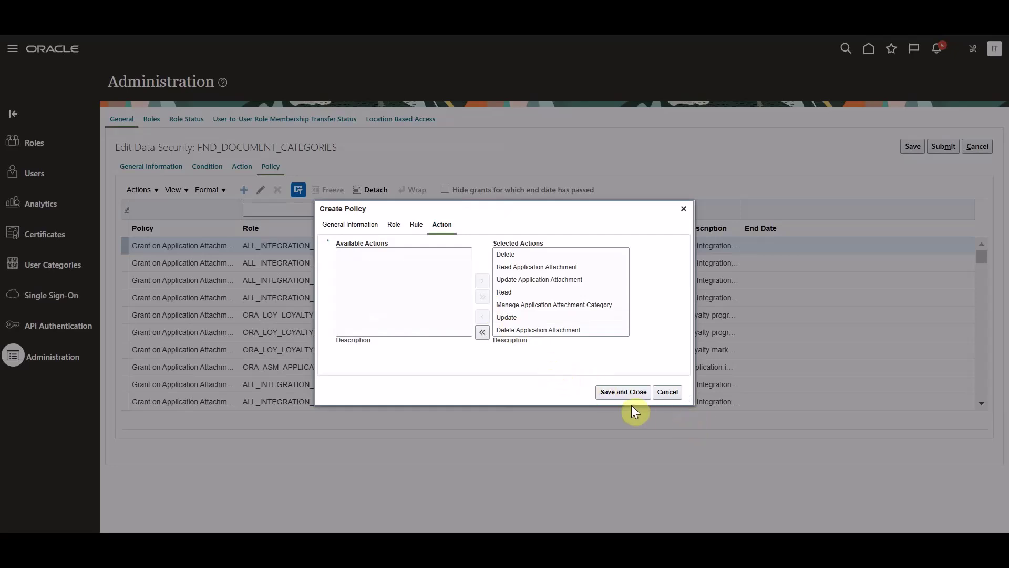
pyautogui.click(618, 392)
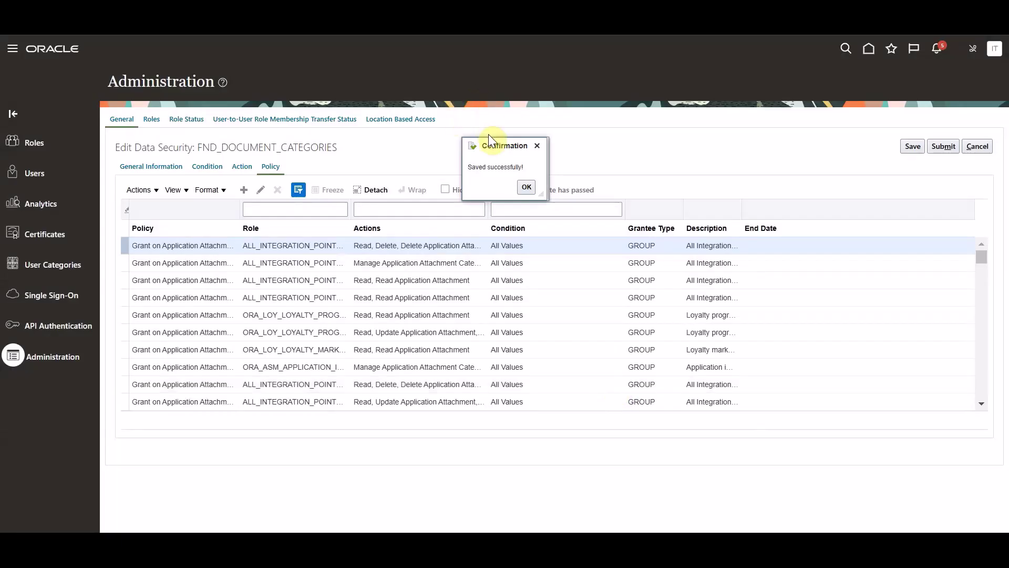
# - Acknowledge both confirmations and leave Manage Database Resources and Policies
pyautogui.click(526, 188)
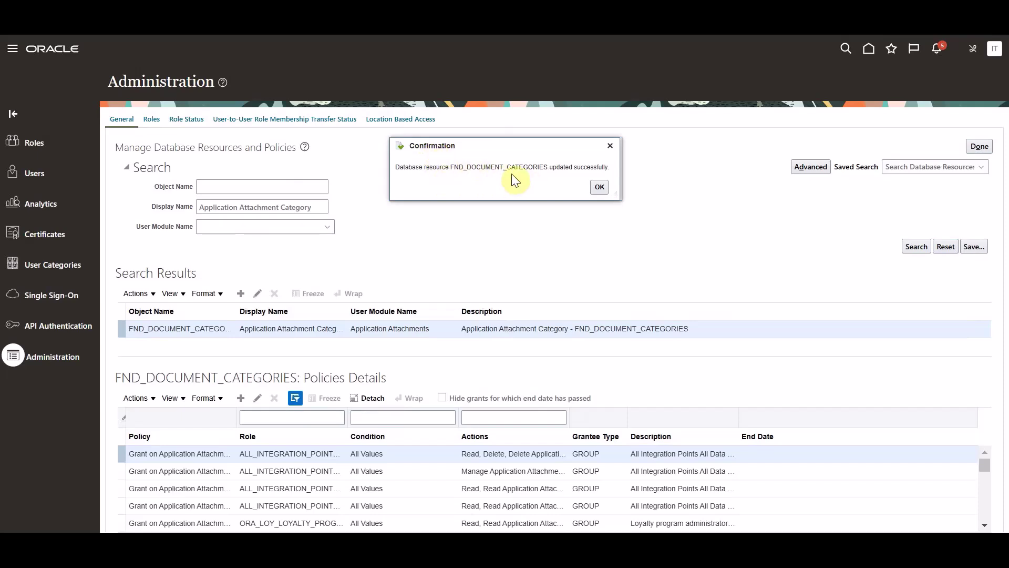
pyautogui.click(599, 188)
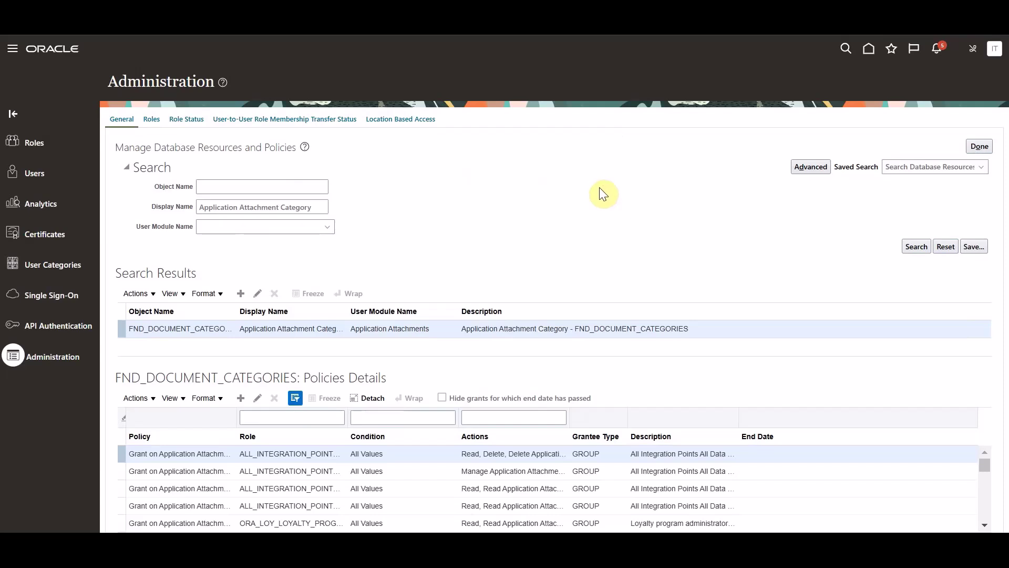
pyautogui.click(981, 147)
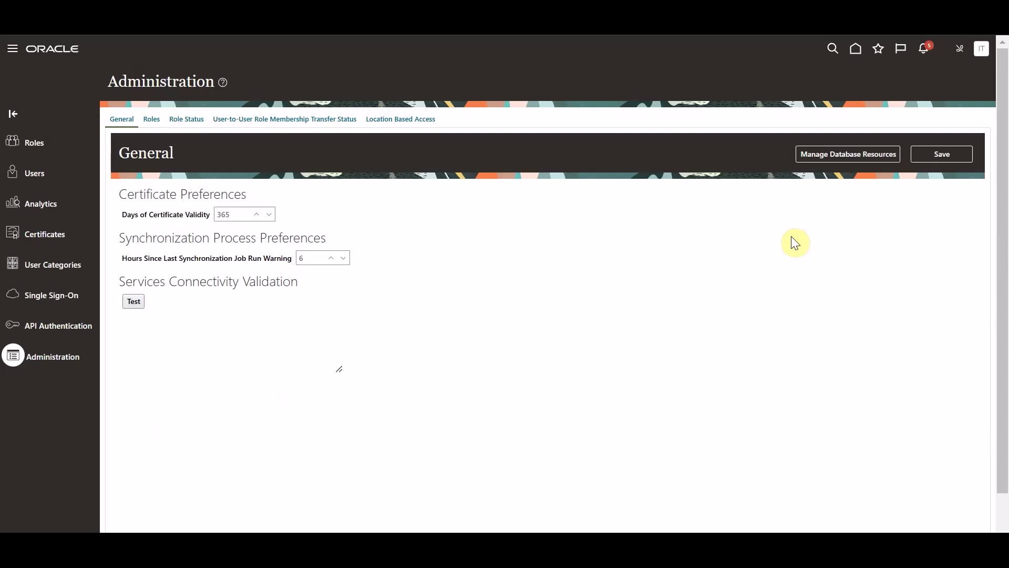
# - Go to Setup and Maintenance from the home page's Settings and Actions menu
pyautogui.click(855, 48)
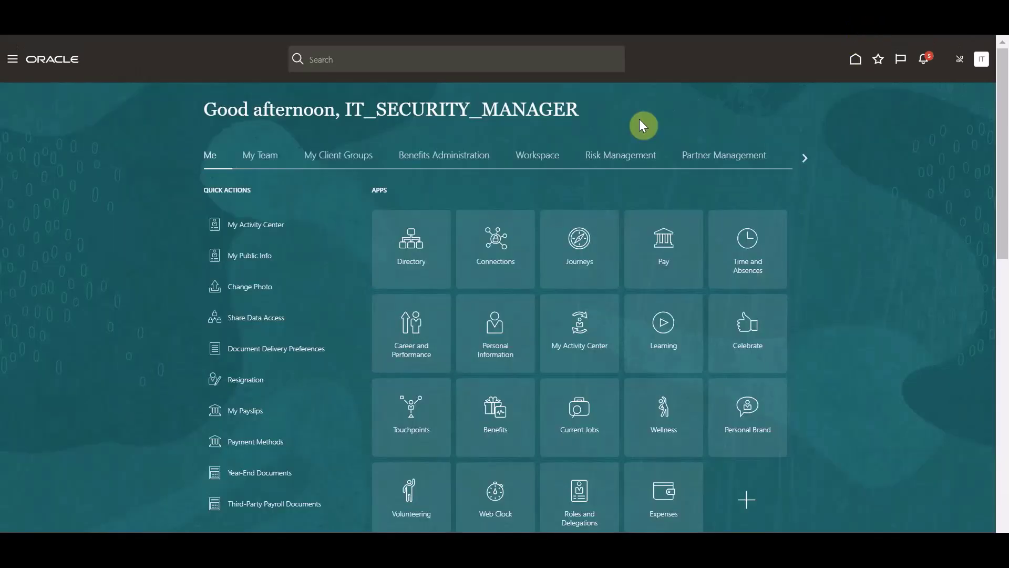
pyautogui.click(981, 69)
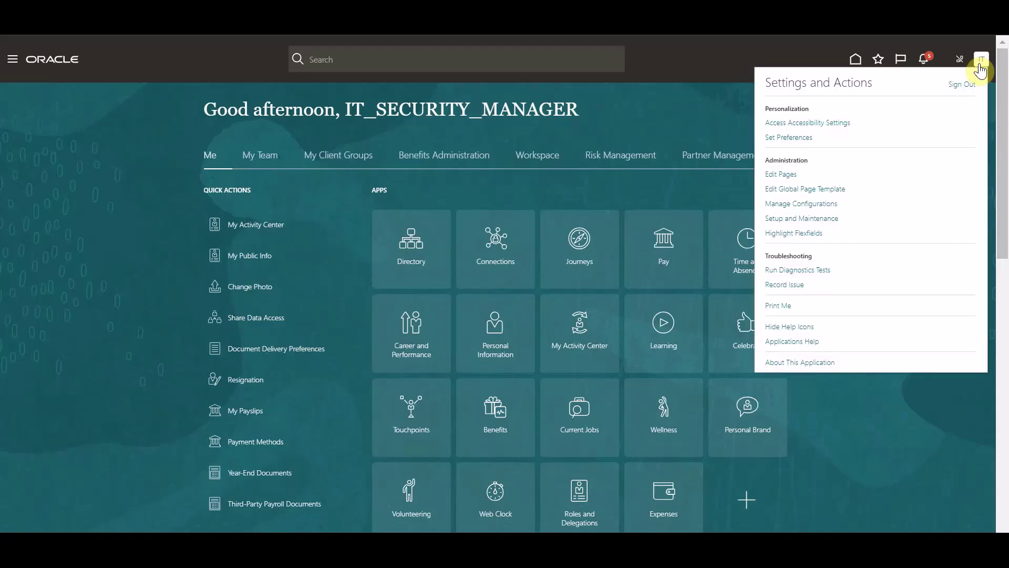
pyautogui.click(818, 219)
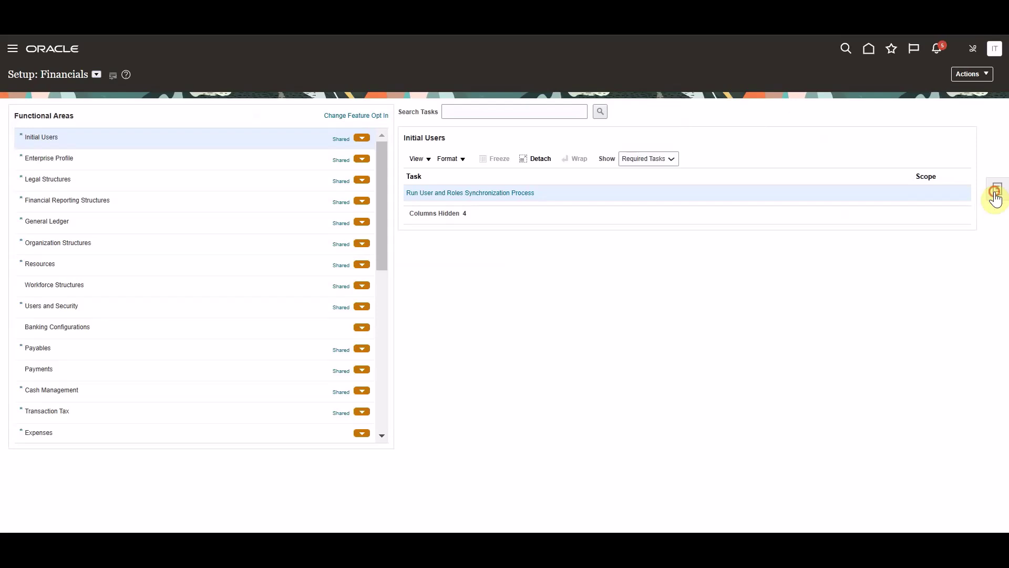
# - Search the setup tasks for 'Manage Attachment Entities'
pyautogui.click(997, 191)
pyautogui.click(859, 195)
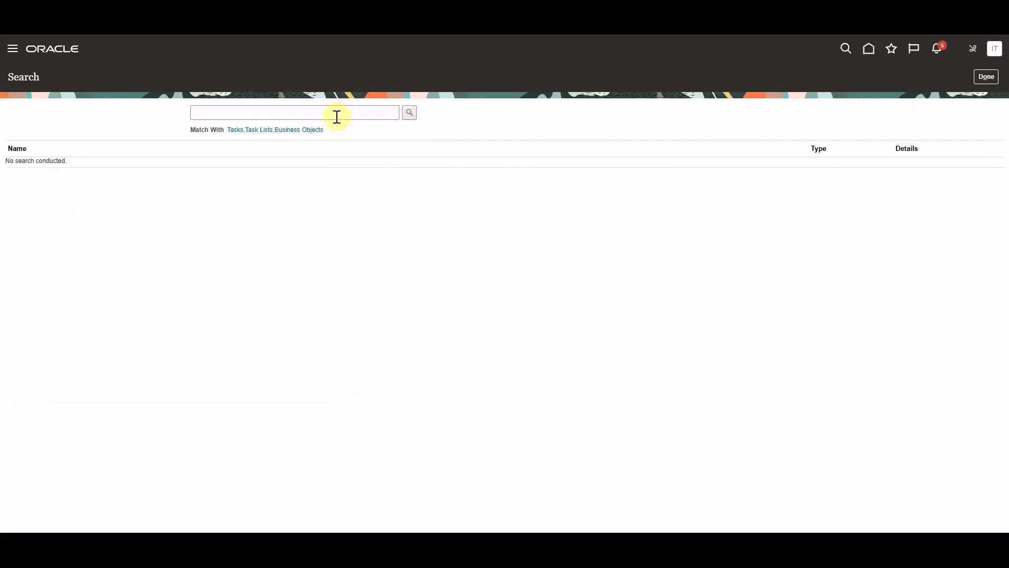
pyautogui.click(340, 112)
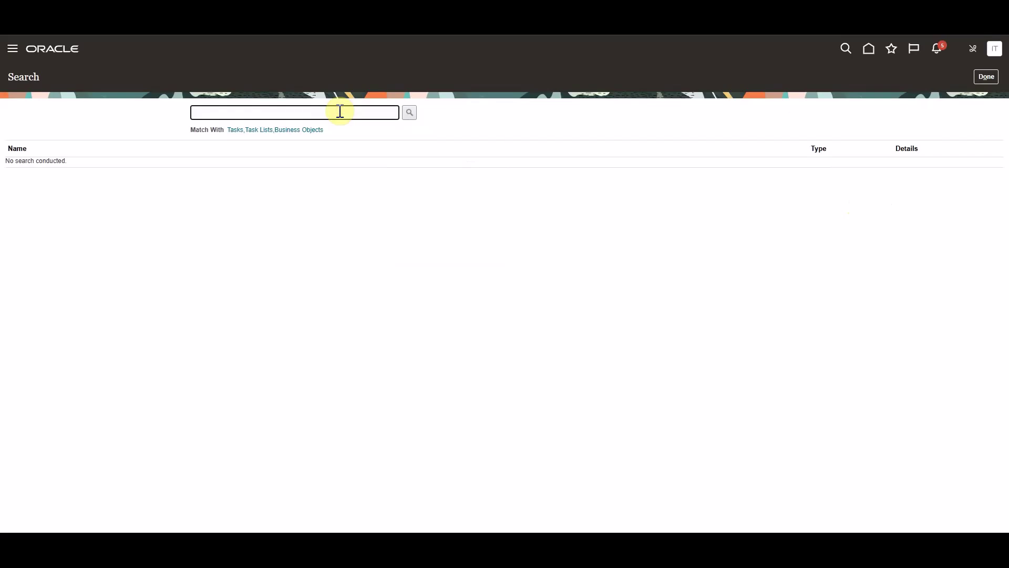
pyautogui.write('Manage Attachment Entities')
pyautogui.press('Return')
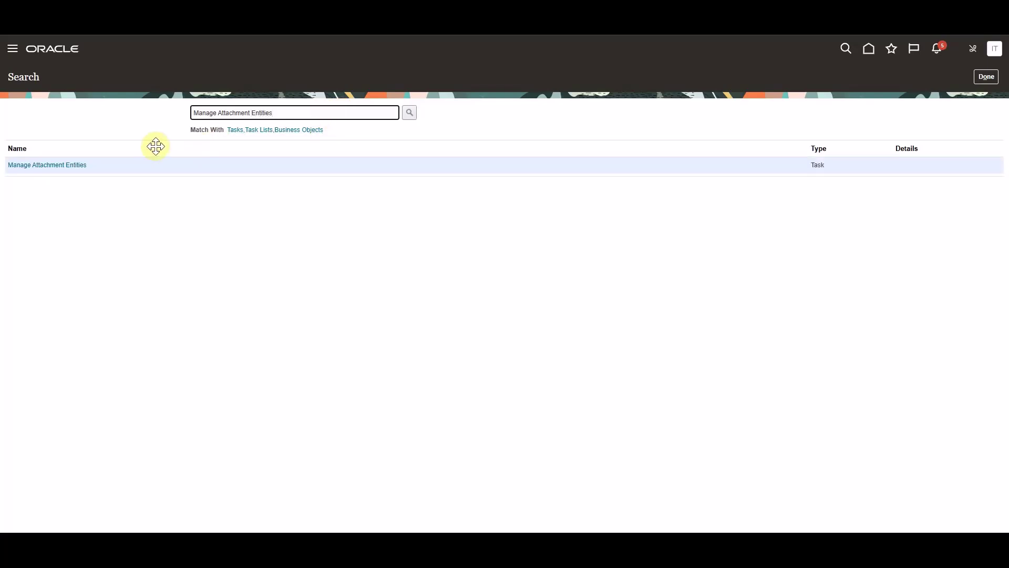
# - Open Manage Attachment Entities and search for the entity name AP_INVOICES_ALL
pyautogui.click(68, 164)
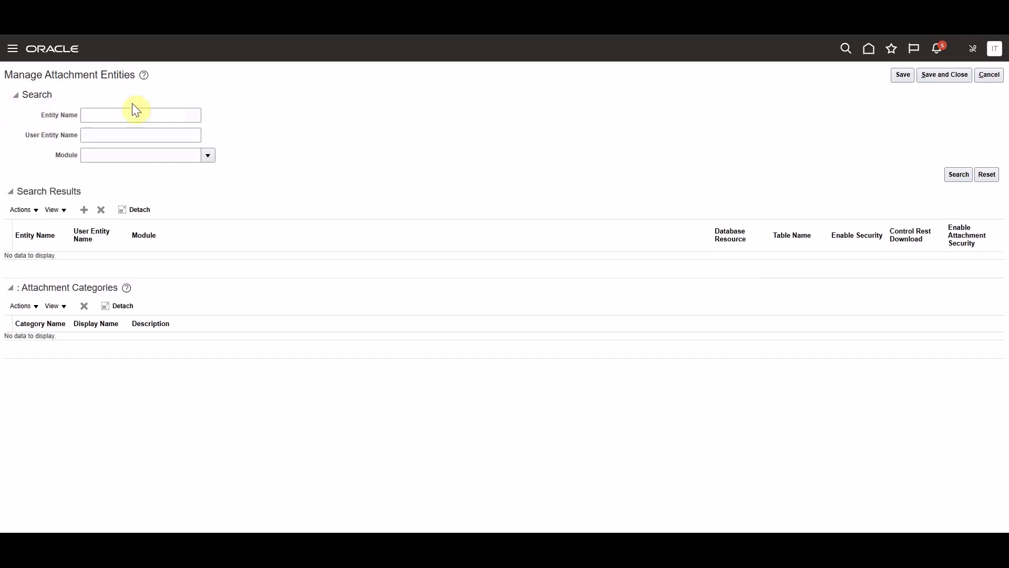
pyautogui.click(134, 117)
pyautogui.write('AP_INVOICES_ALL')
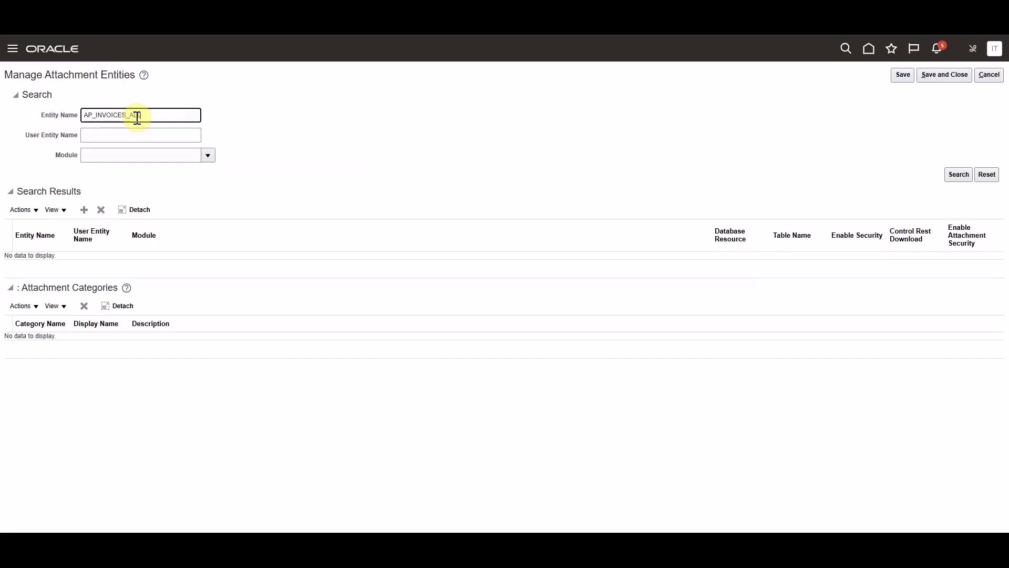
pyautogui.click(953, 175)
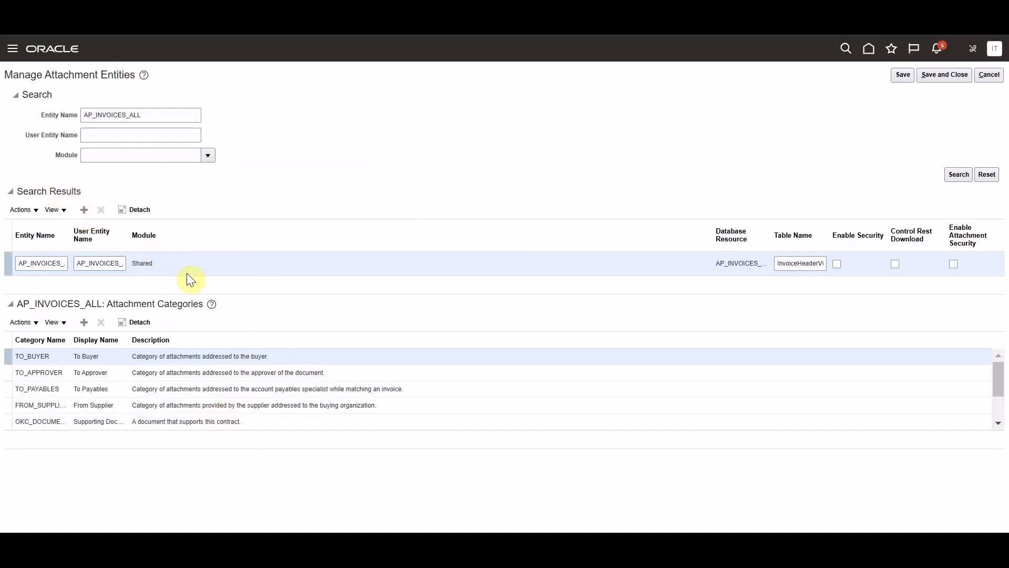
# - Check Enable Security on the AP_INVOICES_ALL entity and save and close
pyautogui.click(207, 261)
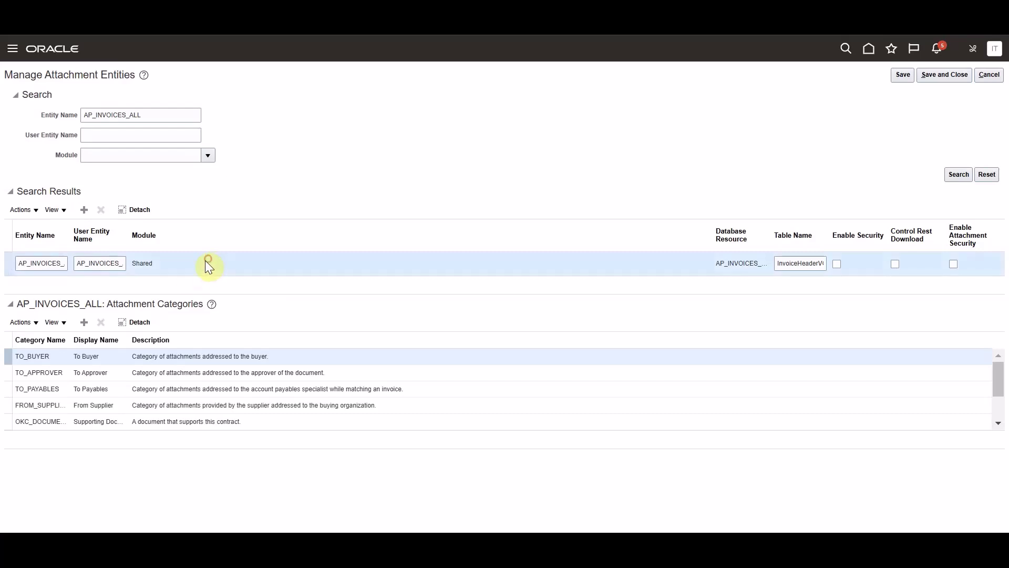
pyautogui.click(837, 266)
pyautogui.click(951, 74)
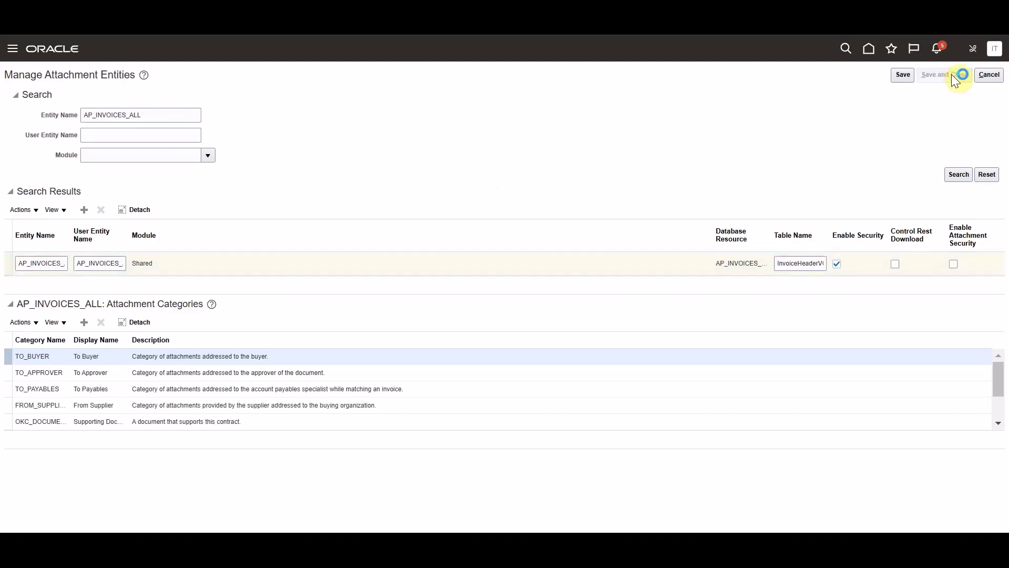